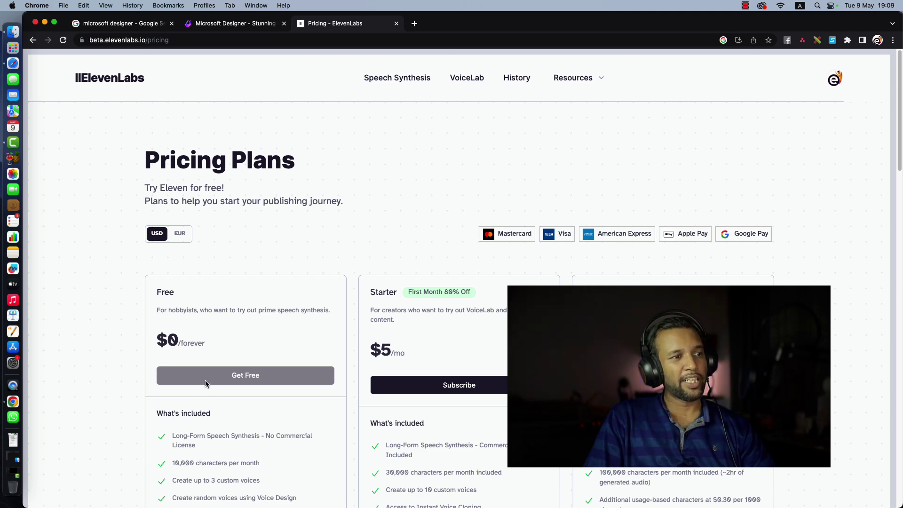
- Examine the ElevenLabs pricing plans, comparing the Free plan's licence and character limits with the paid plans
scroll(216, 369, down, 6)
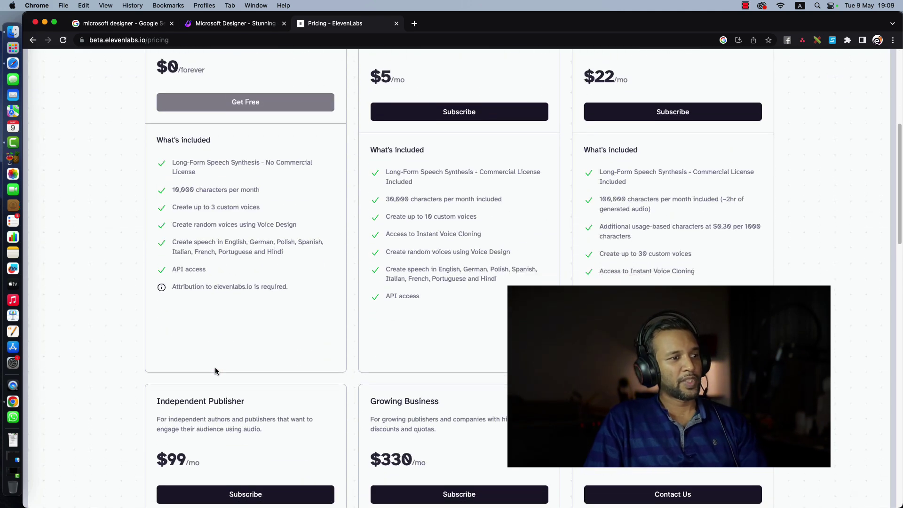
scroll(216, 339, up, 1)
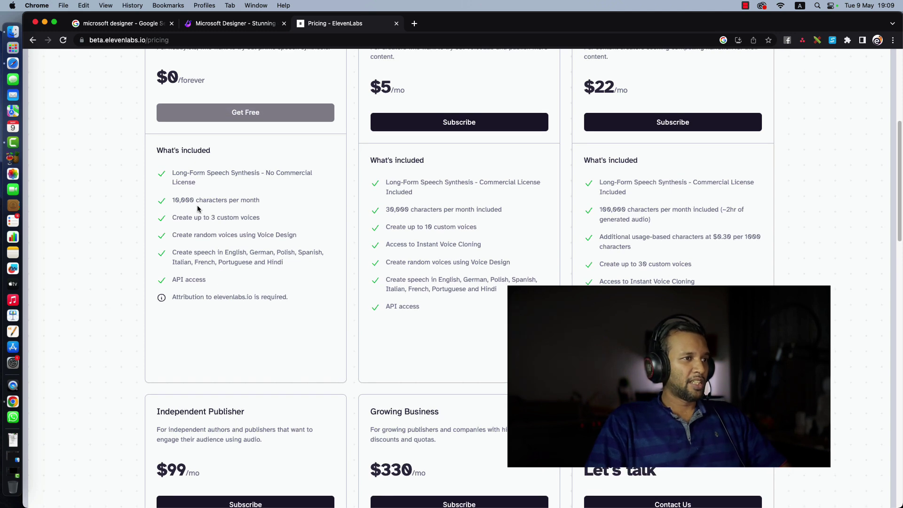
mouse_move(173, 201)
mouse_down()
mouse_move(281, 201)
mouse_move(174, 202)
mouse_up()
click(174, 202)
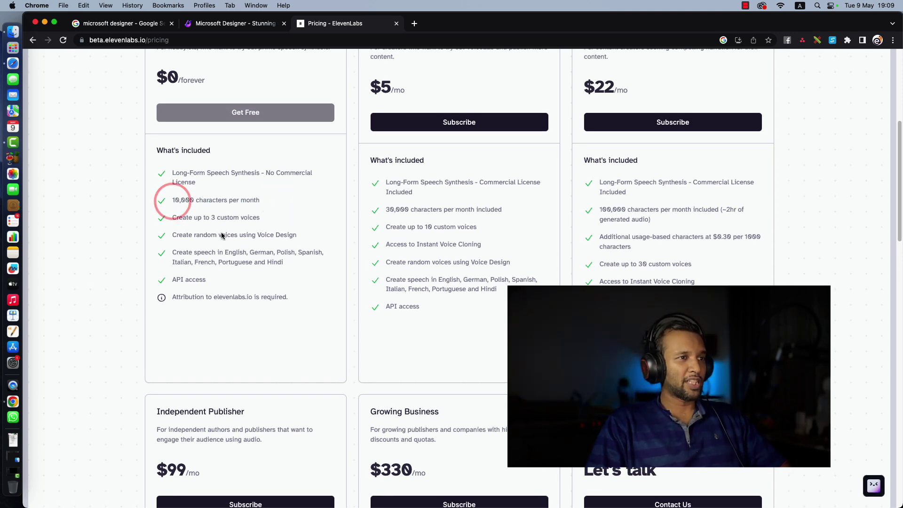
scroll(230, 231, down, 1)
scroll(238, 173, down, 1)
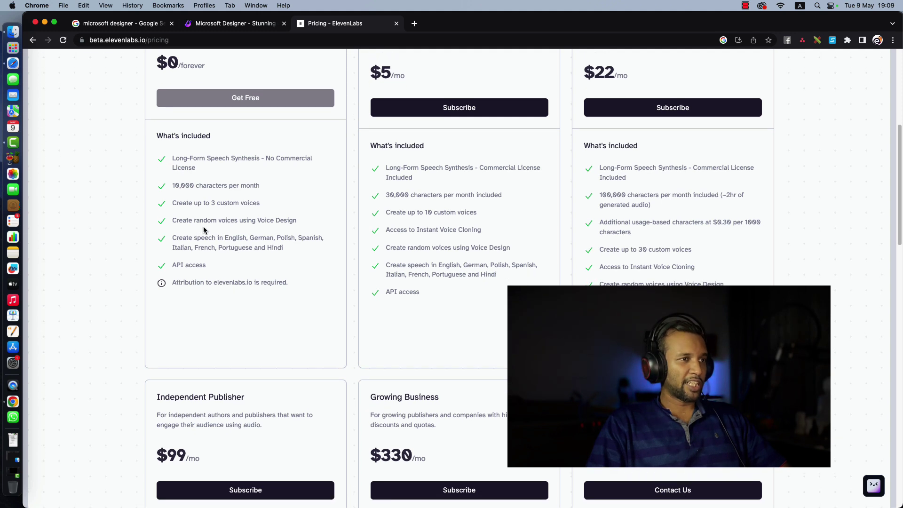
drag(265, 158, 272, 170)
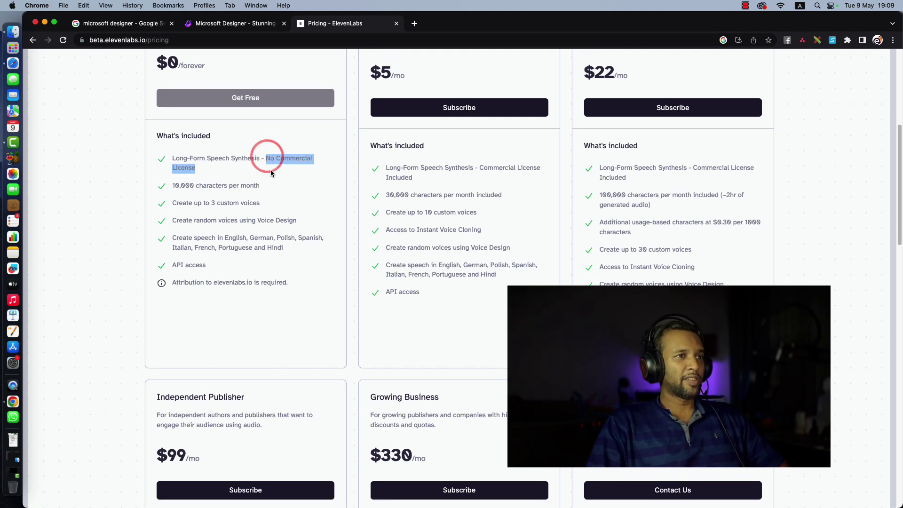
click(268, 172)
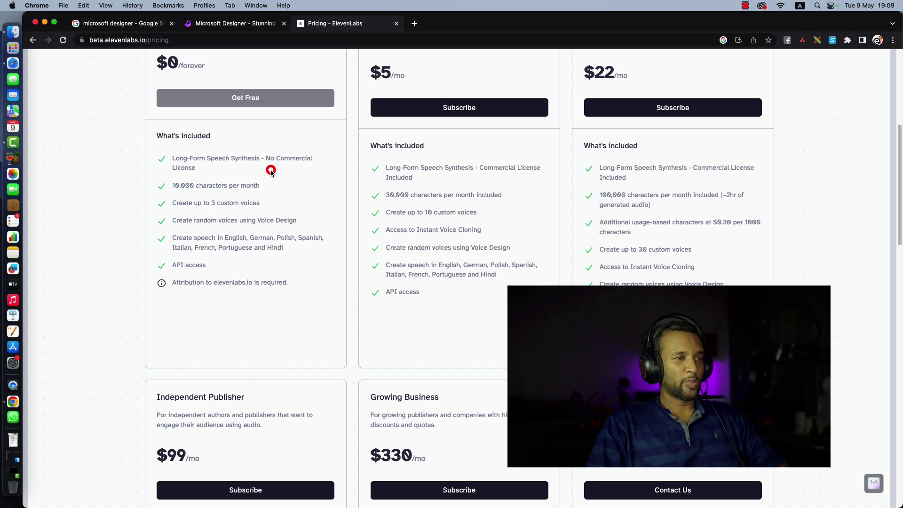
triple_click(201, 170)
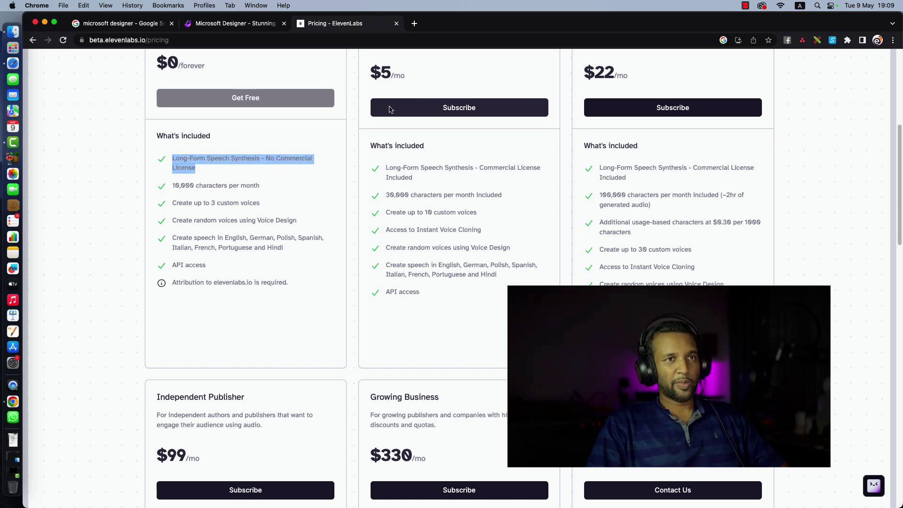
scroll(277, 334, down, 1)
scroll(452, 277, down, 10)
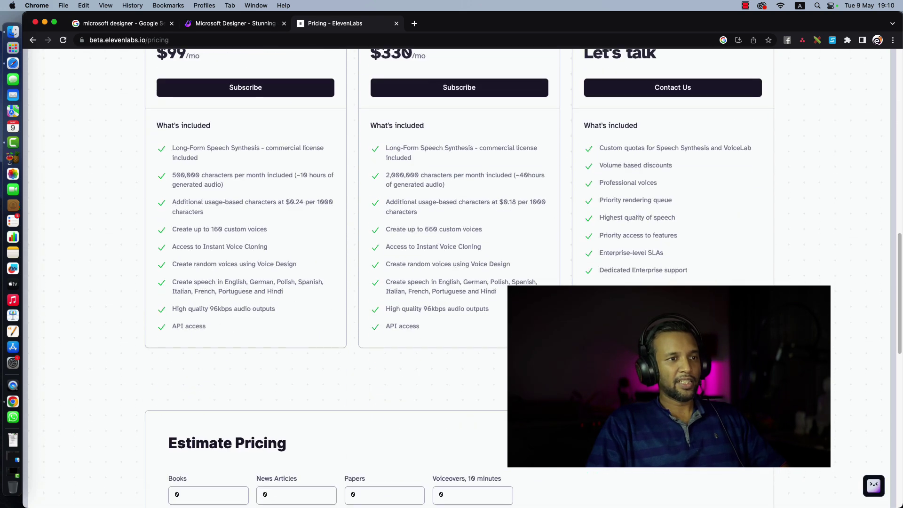
scroll(451, 278, up, 15)
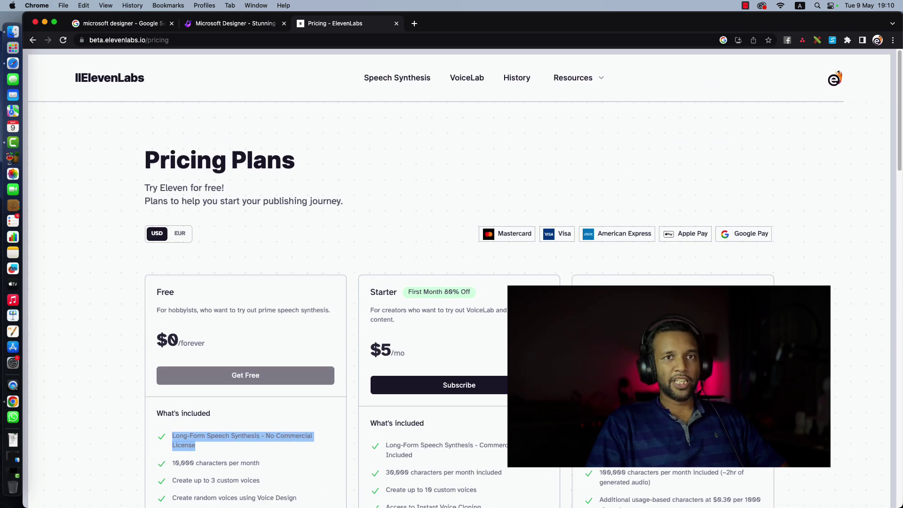
- Examine the voice types offered for a new voice in VoiceLab and read the Instant Voice Cloning description
click(467, 77)
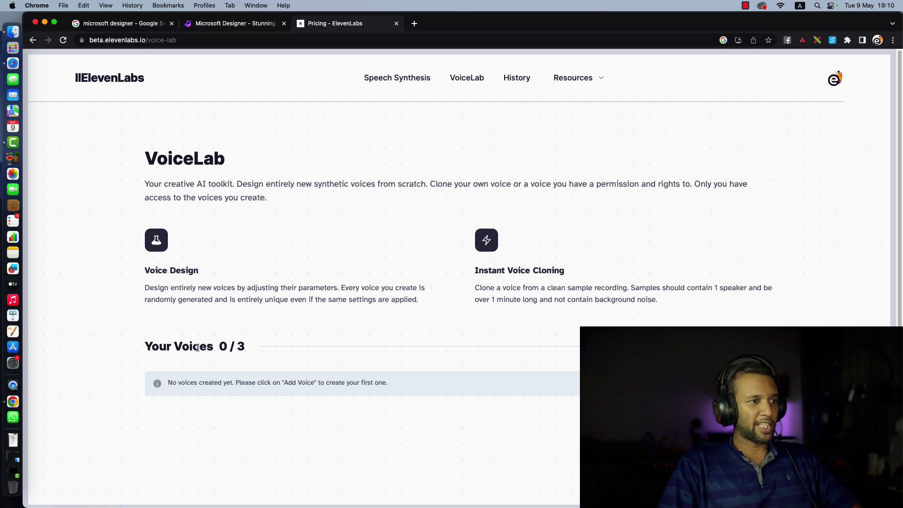
click(734, 347)
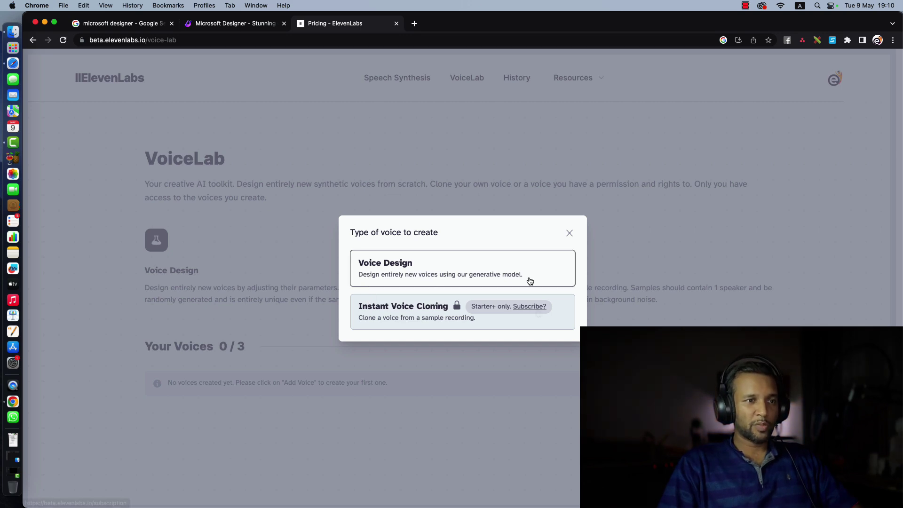
triple_click(354, 306)
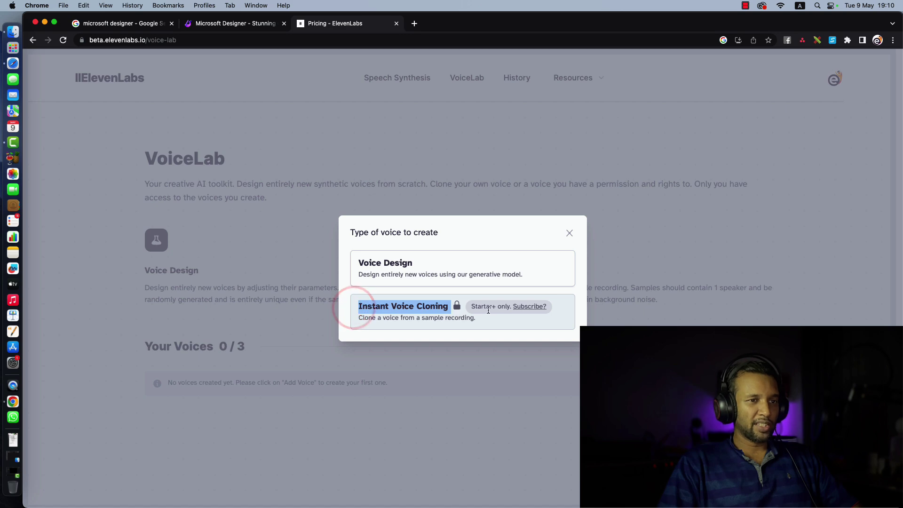
triple_click(356, 319)
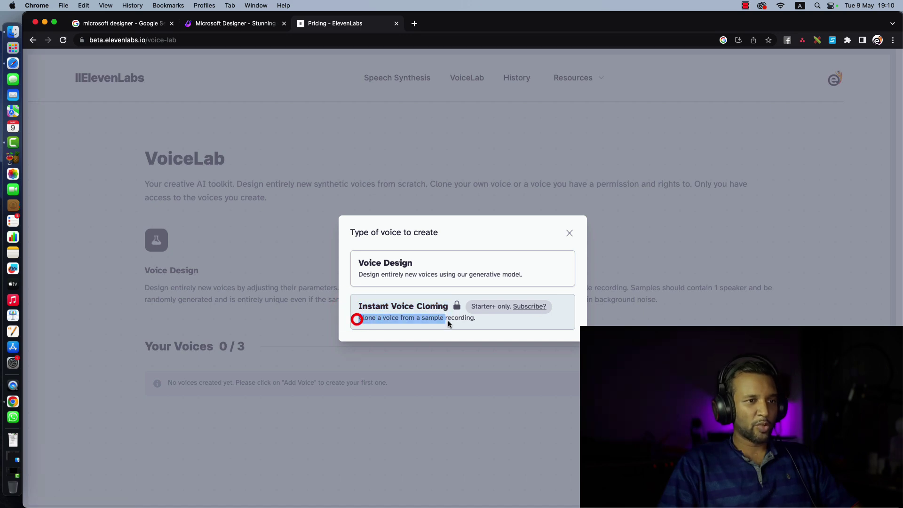
click(493, 320)
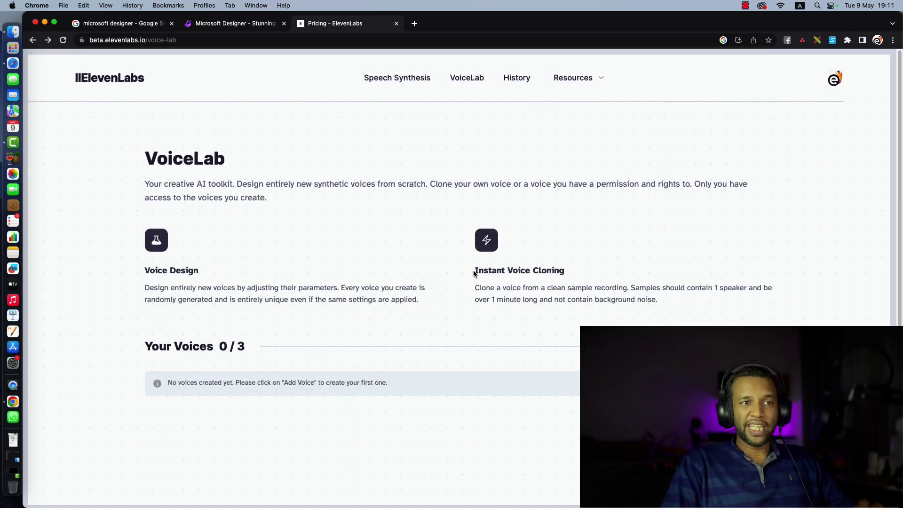
drag(473, 270, 579, 273)
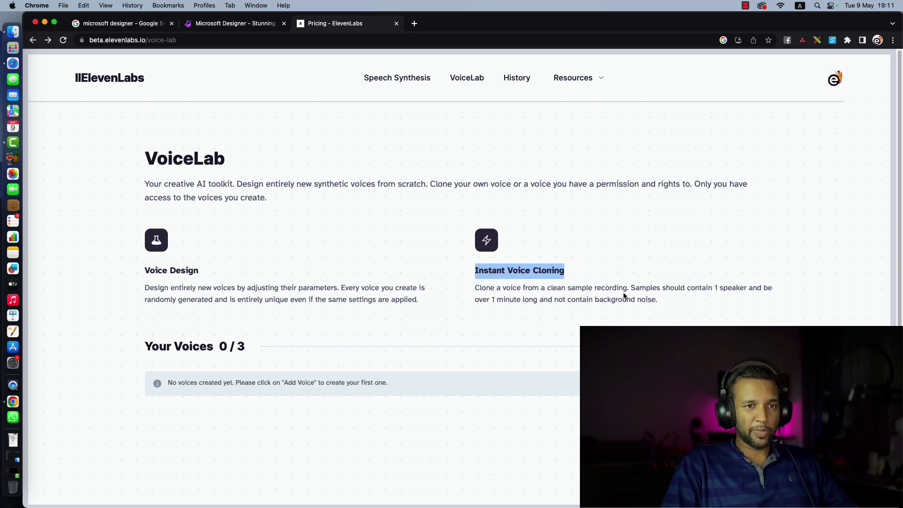
scroll(623, 293, down, 1)
scroll(627, 295, up, 1)
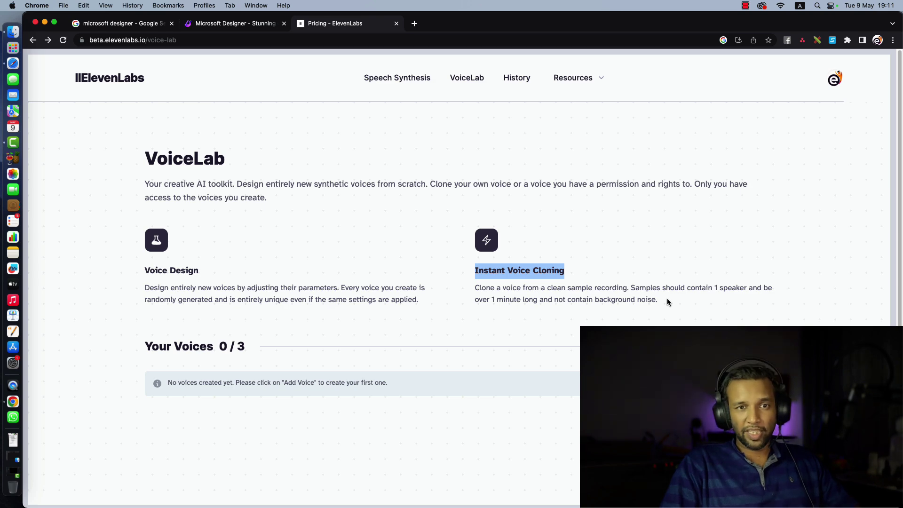
- Start adding a voice, follow the Instant Voice Cloning subscription link and proceed to checkout for the Starter plan
click(800, 347)
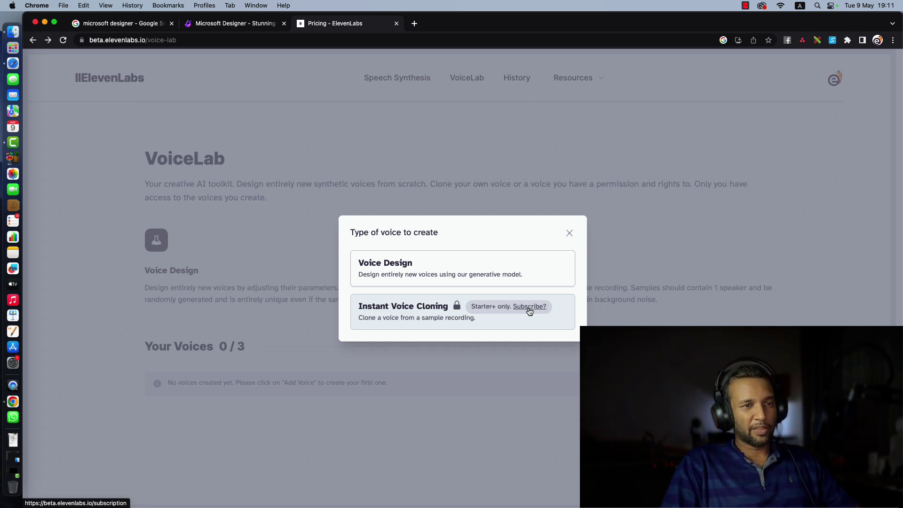
click(529, 306)
scroll(382, 397, down, 4)
click(452, 297)
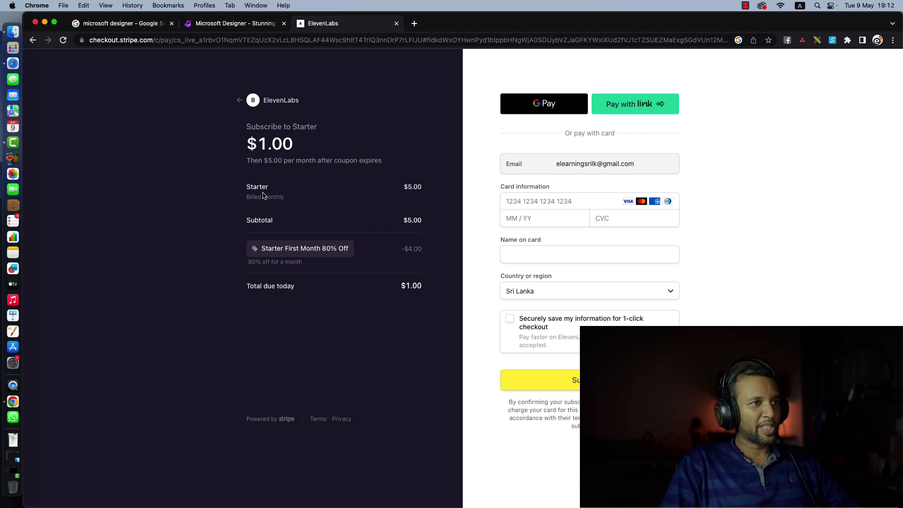
- Review the first-month discount and the total due today in the Starter plan's checkout summary
double_click(404, 285)
click(229, 286)
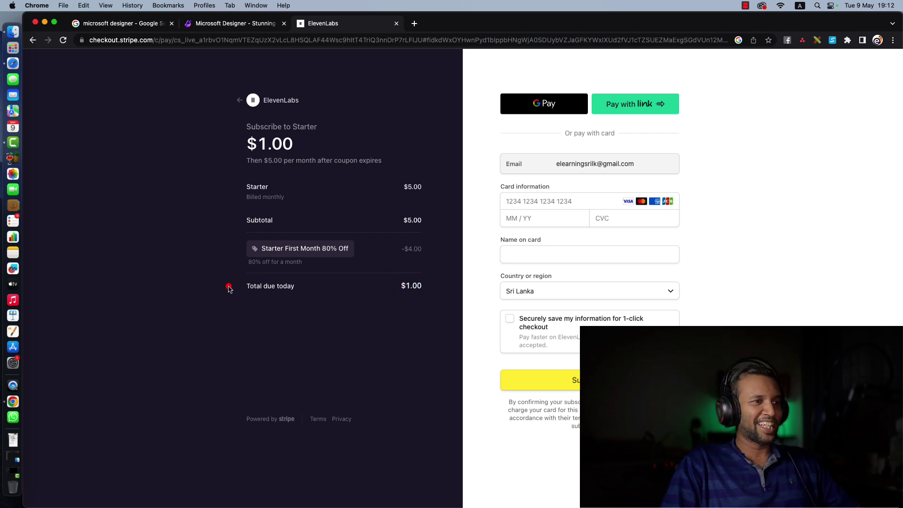
click(316, 262)
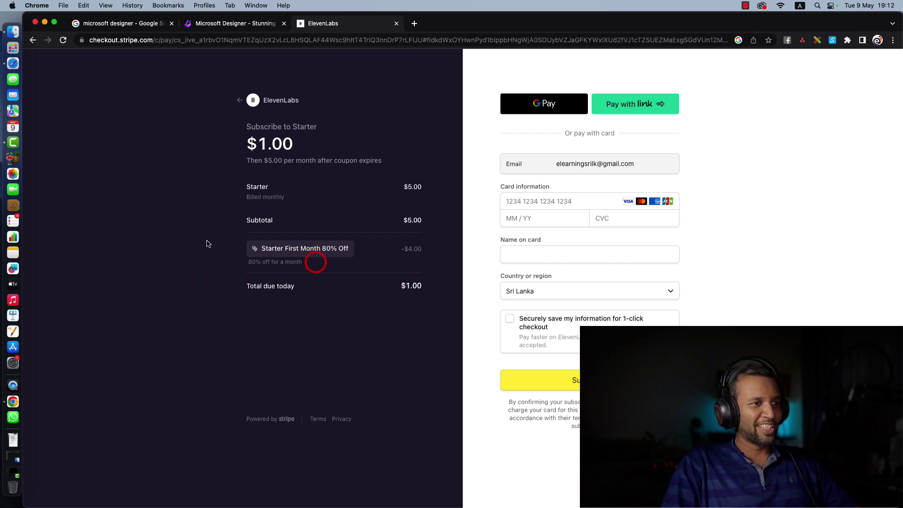
click(389, 292)
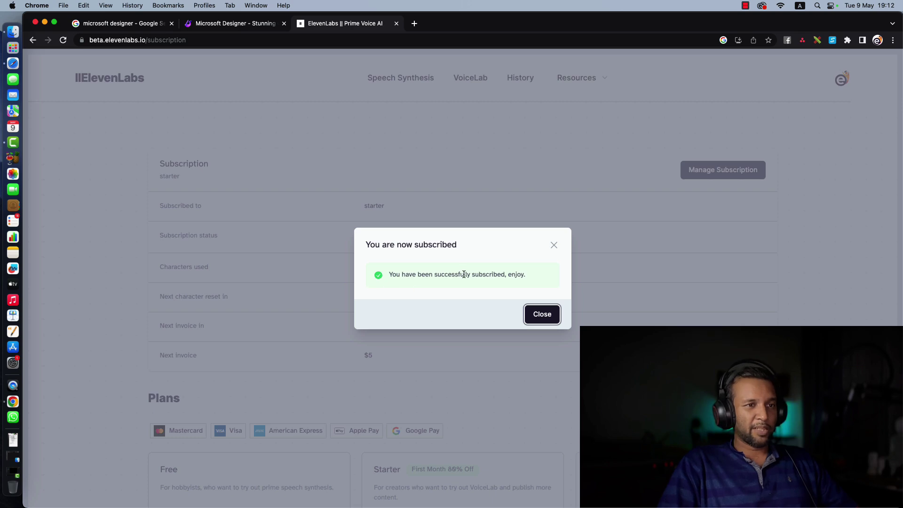
- Dismiss the subscription confirmation and start a new Instant Voice Cloning voice in VoiceLab
click(547, 314)
click(544, 314)
click(470, 78)
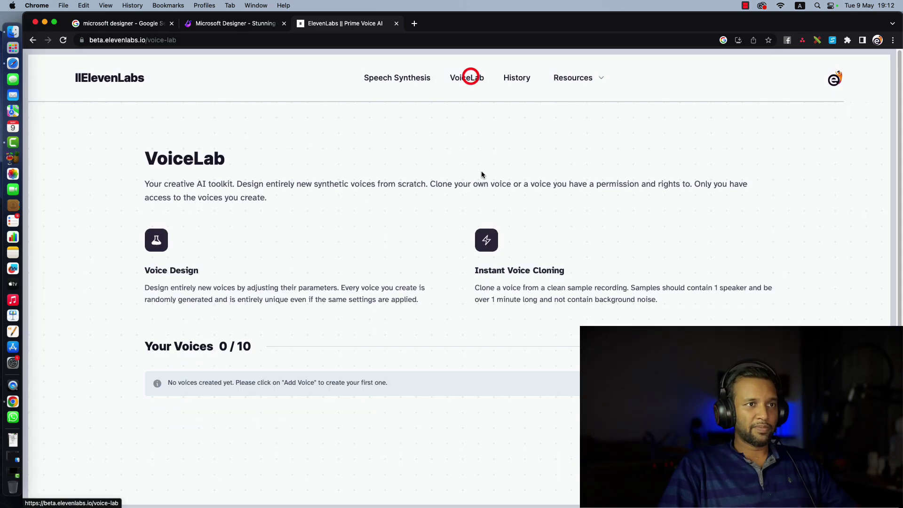
click(741, 343)
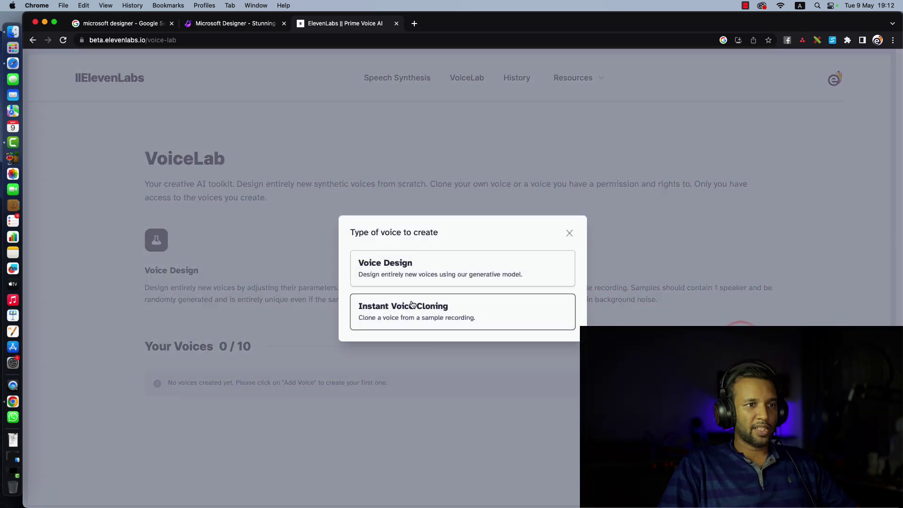
click(426, 317)
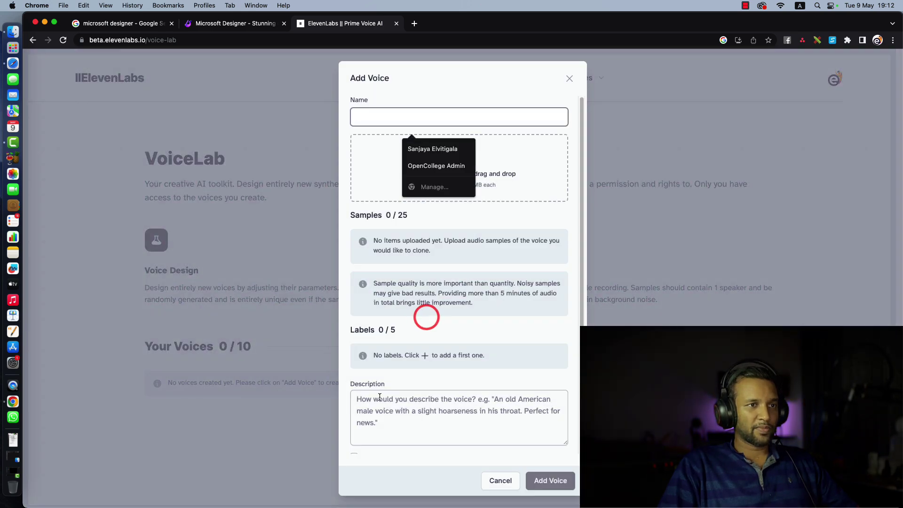
- Fill in the speaker's full name as the voice name and enter the description "A Sri Lankan male voice with a local accent"
click(433, 150)
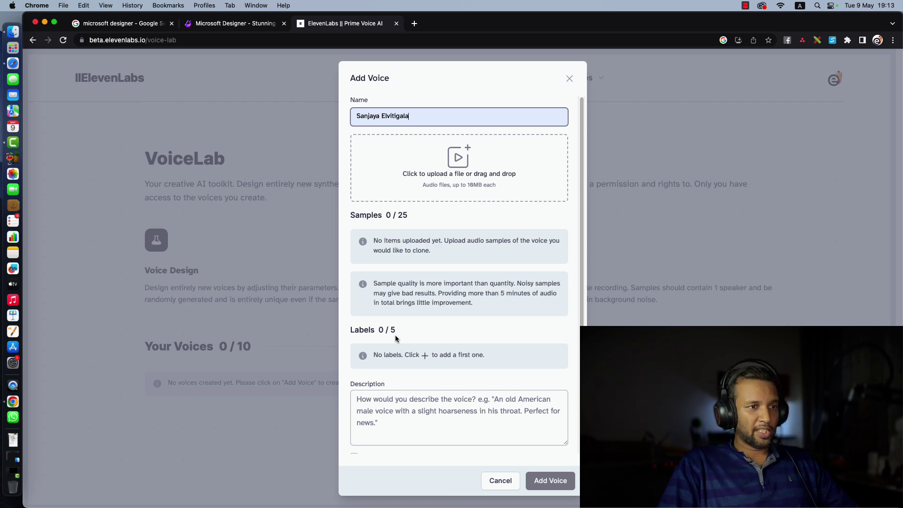
scroll(422, 341, down, 2)
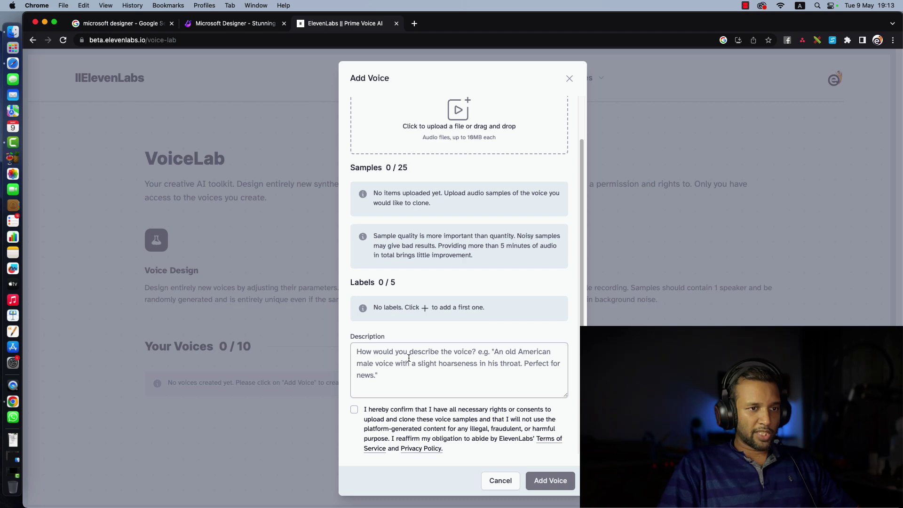
click(467, 367)
text(A)
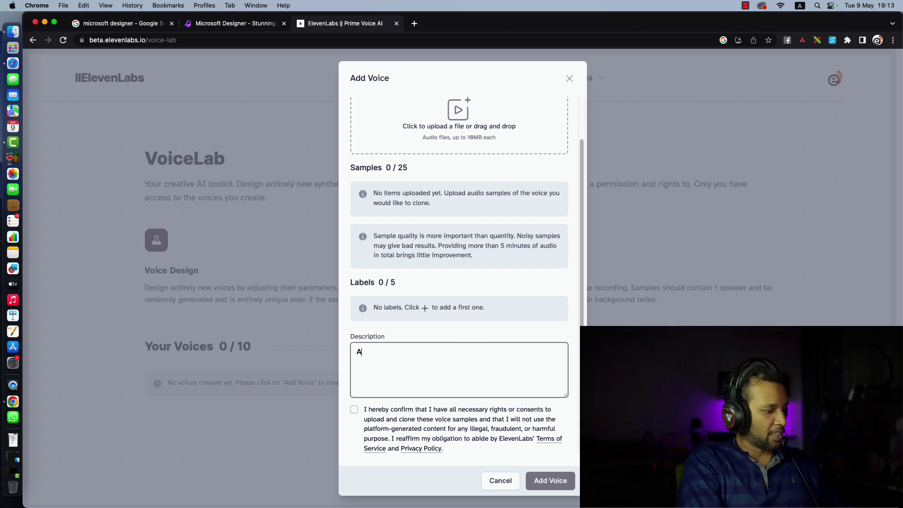
text( sri Lankan male voice with a local accent)
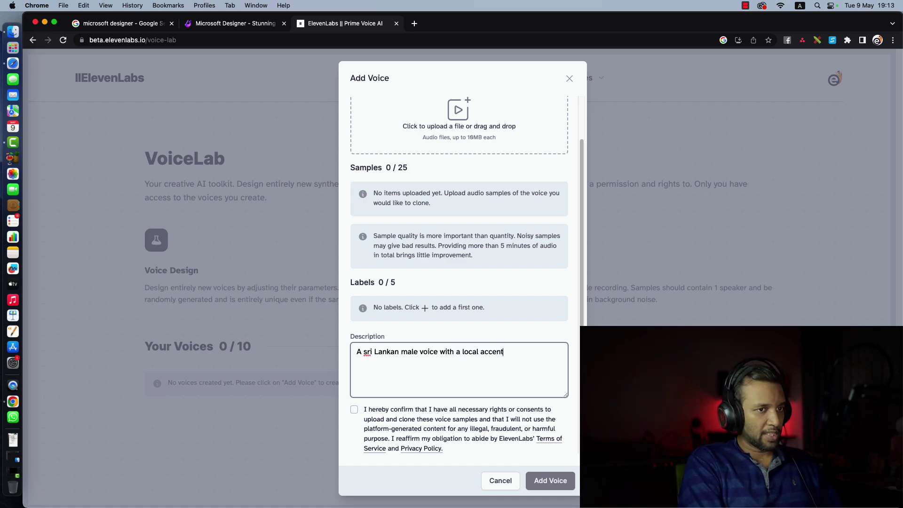
double_click(365, 352)
text(Sri)
click(509, 358)
scroll(474, 312, up, 2)
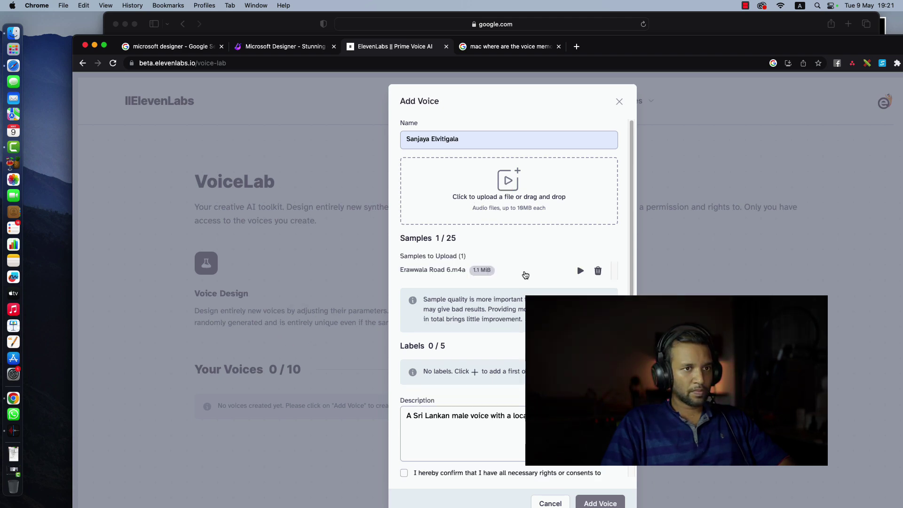
- Play the uploaded sample Erawwala Road 6.m4a and add the cloned voice to VoiceLab
click(582, 273)
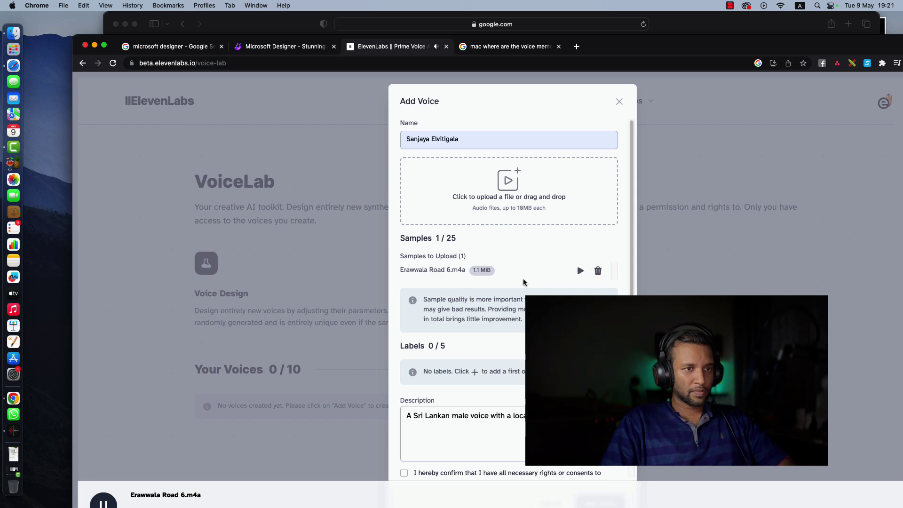
scroll(523, 278, down, 2)
click(582, 233)
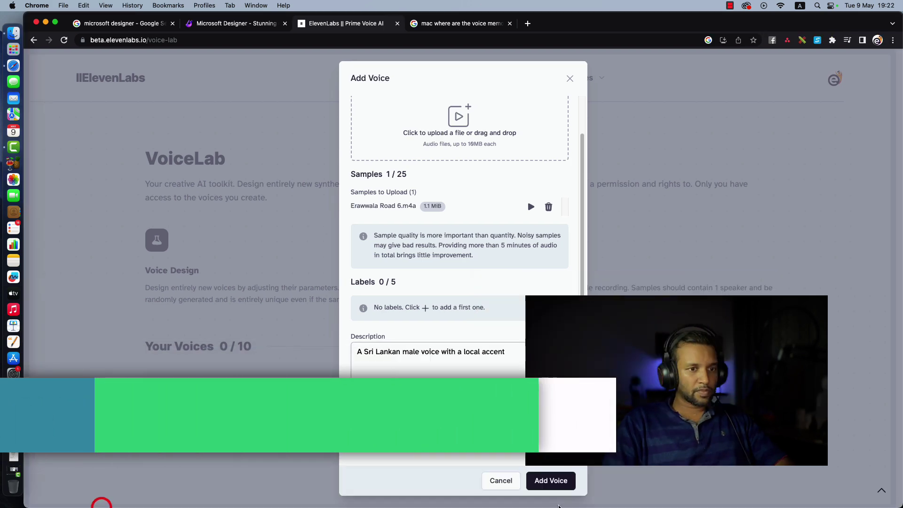
click(548, 481)
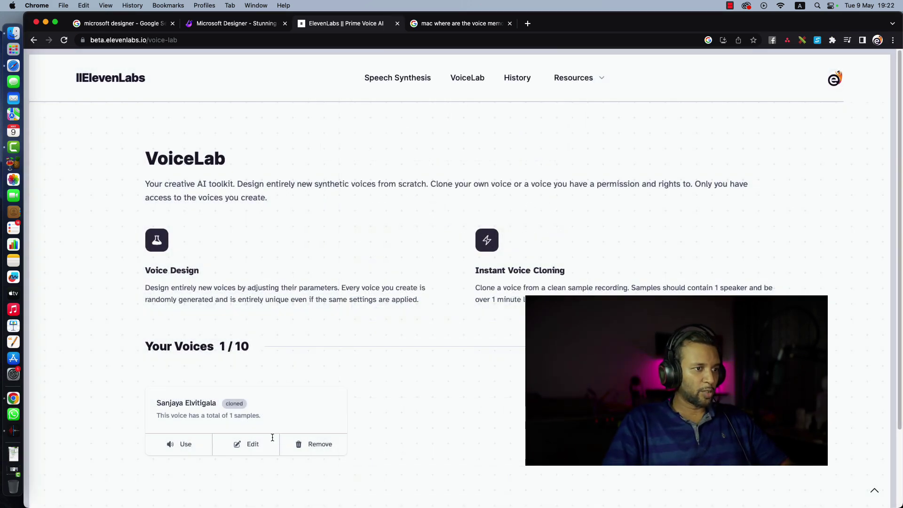
- Use the cloned voice in Speech Synthesis and paste the Captain Jack Sparrow and Will Turner dialogue as its text
click(227, 405)
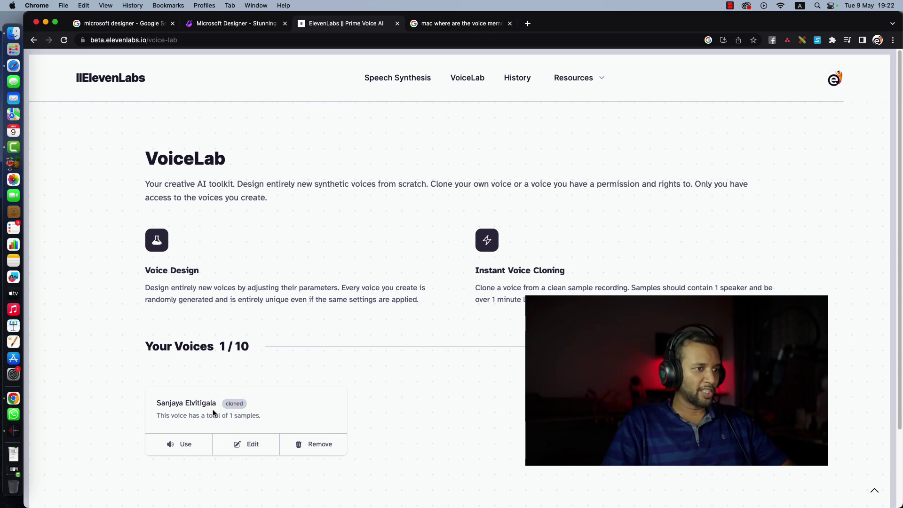
click(183, 446)
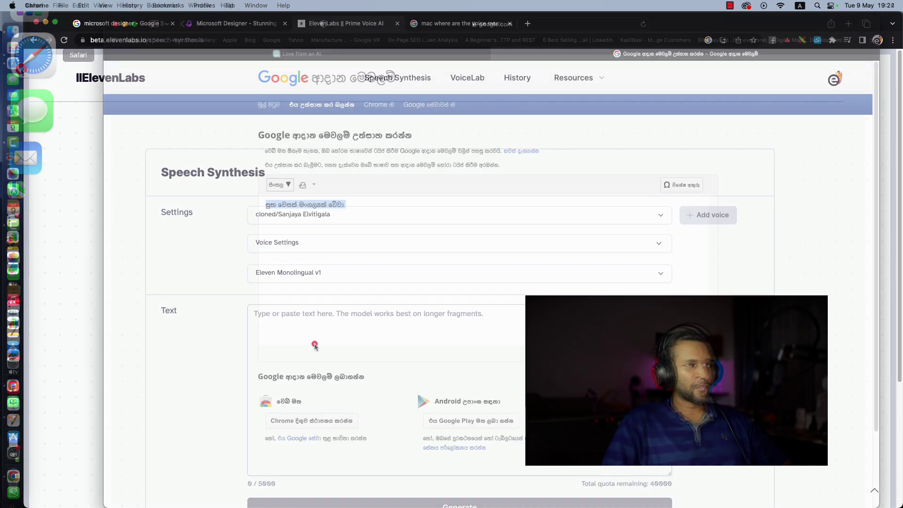
click(314, 343)
click(284, 326)
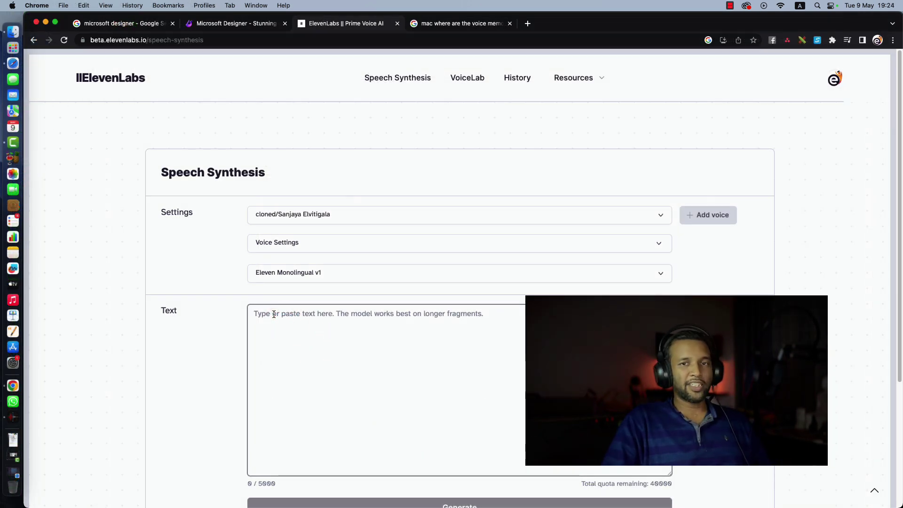
scroll(274, 314, down, 1)
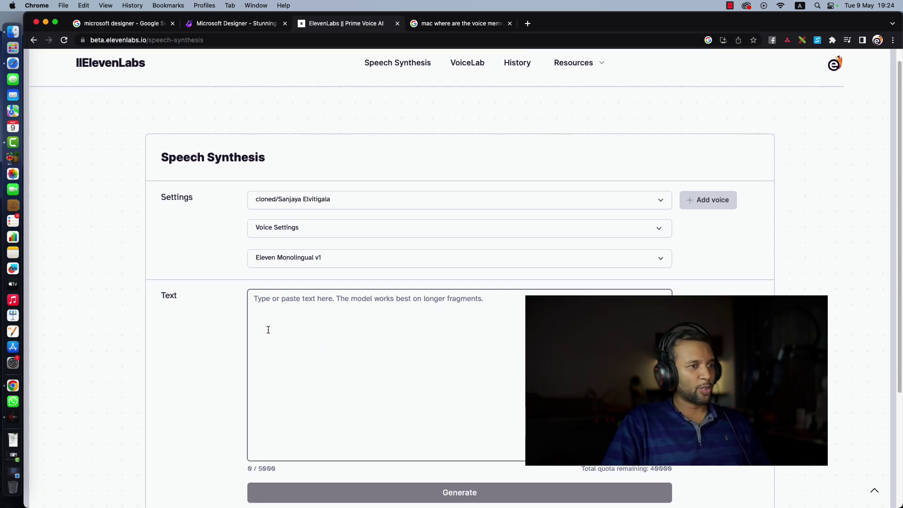
scroll(286, 328, down, 3)
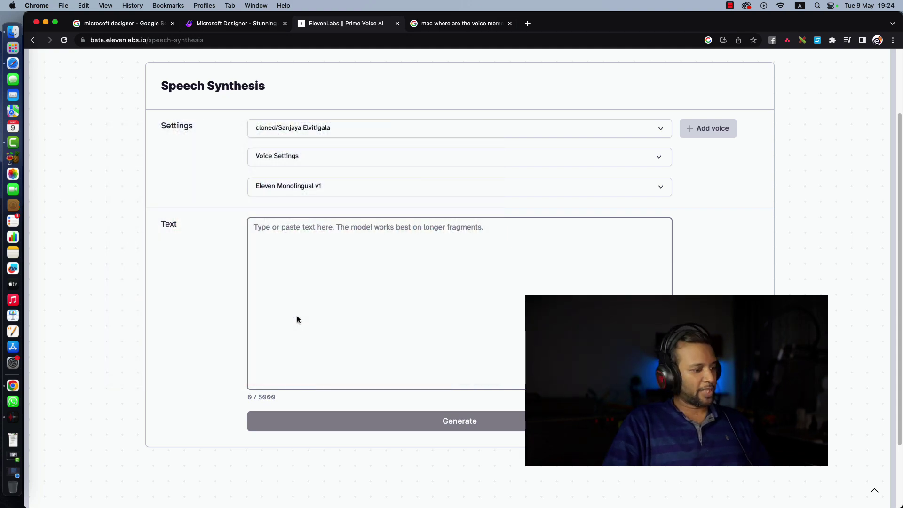
key(super+v)
scroll(287, 291, up, 3)
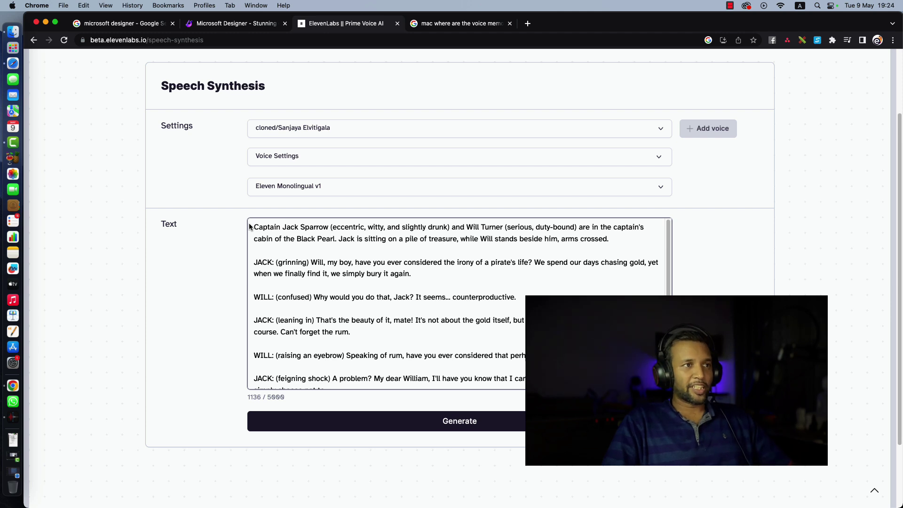
- Generate the speech from the pasted dialogue and follow the script to its final JACK line during playback
click(397, 425)
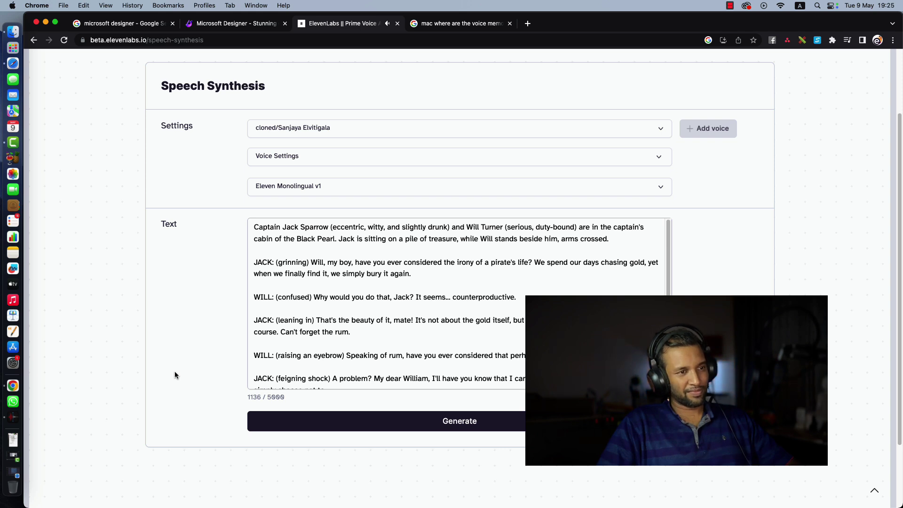
scroll(464, 349, down, 1)
scroll(464, 349, down, 3)
scroll(463, 350, down, 4)
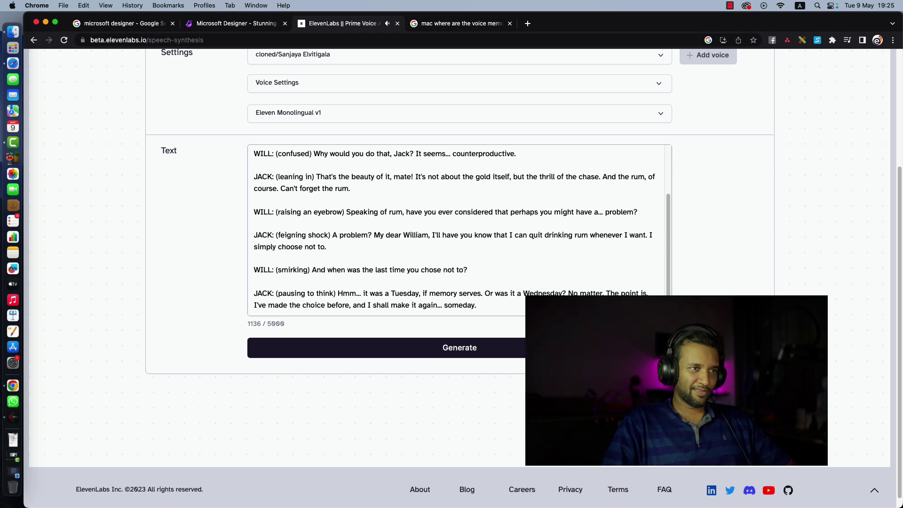
scroll(459, 258, up, 3)
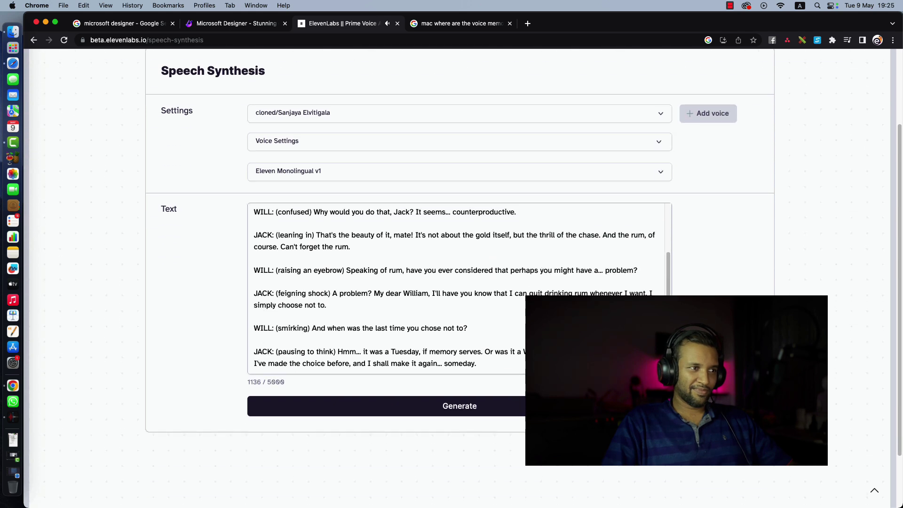
scroll(459, 259, down, 4)
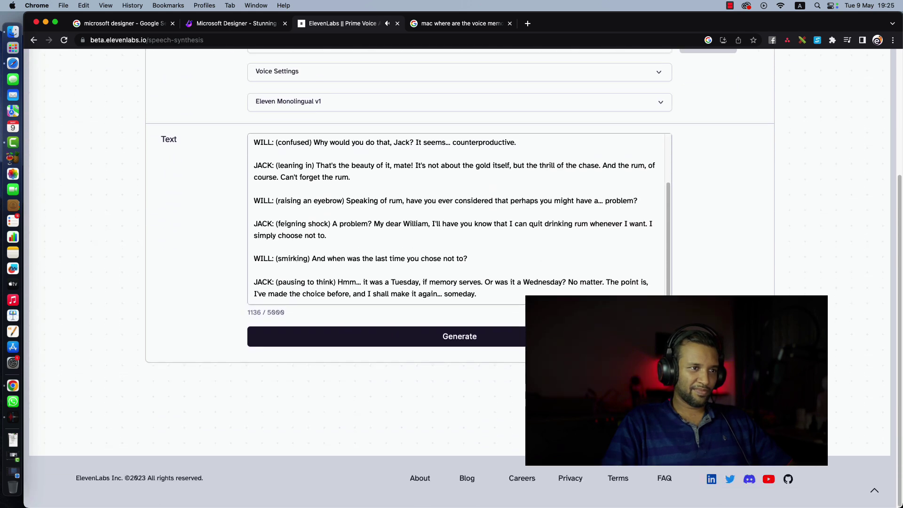